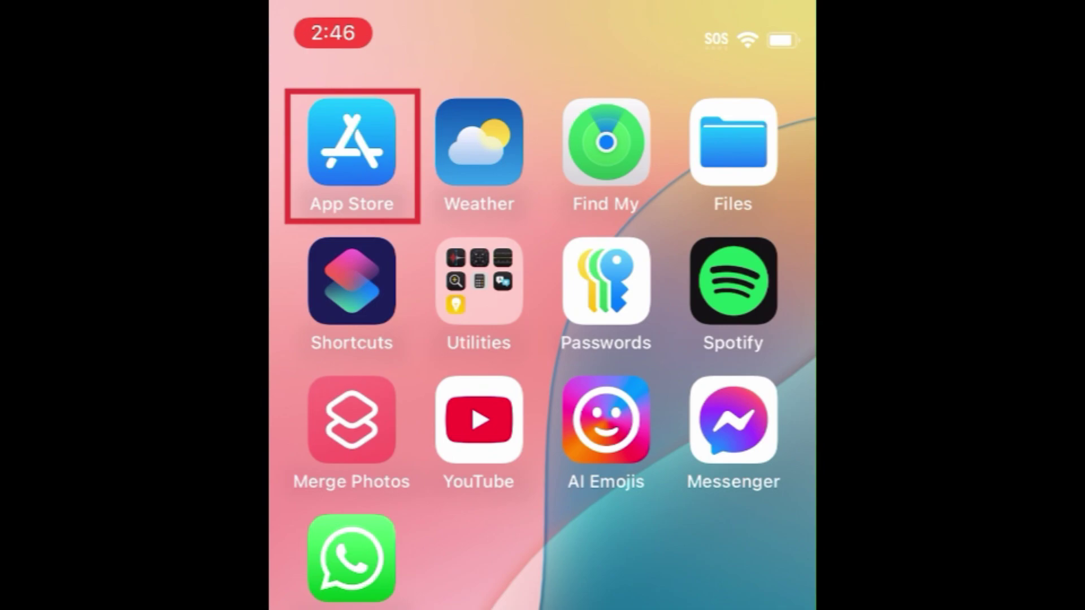
Step: Open the App Store and search for "Grok ai" to list the Grok app by xAI
click(351, 143)
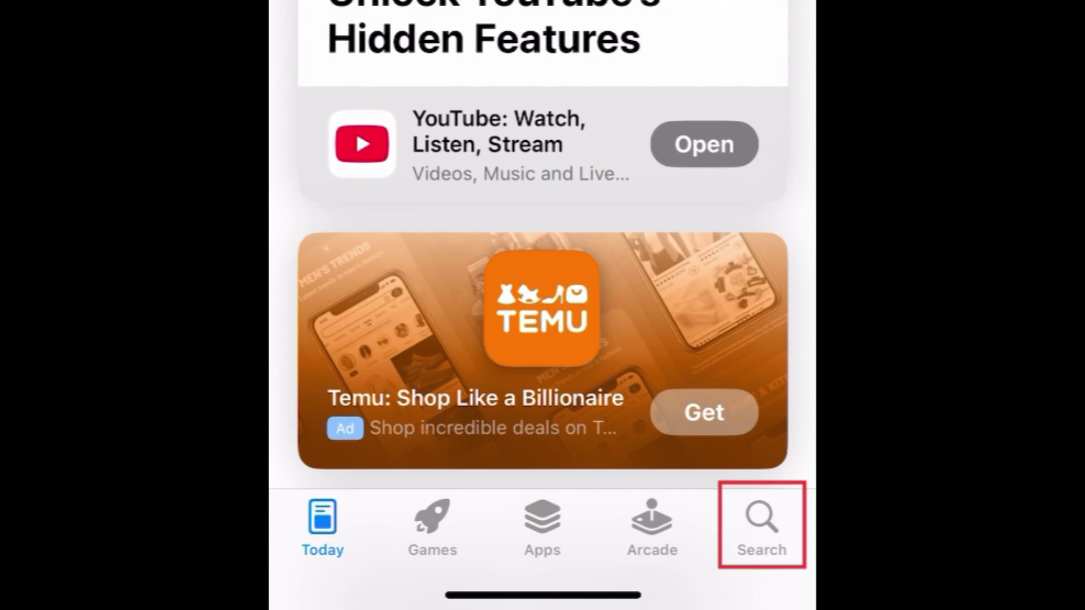
click(761, 527)
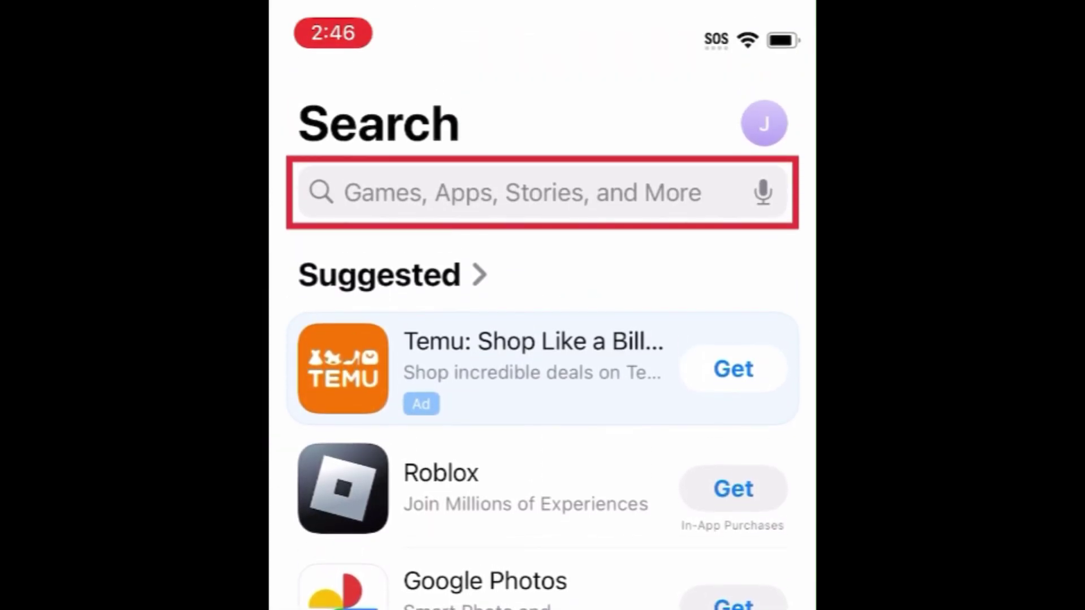
click(543, 193)
text(Grok ai)
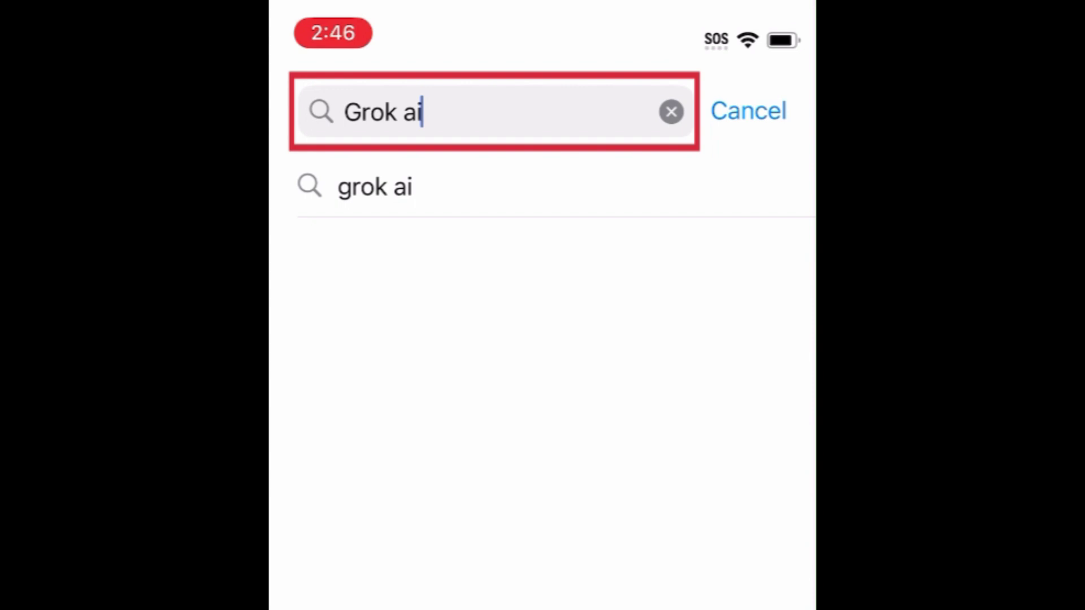
key(Return)
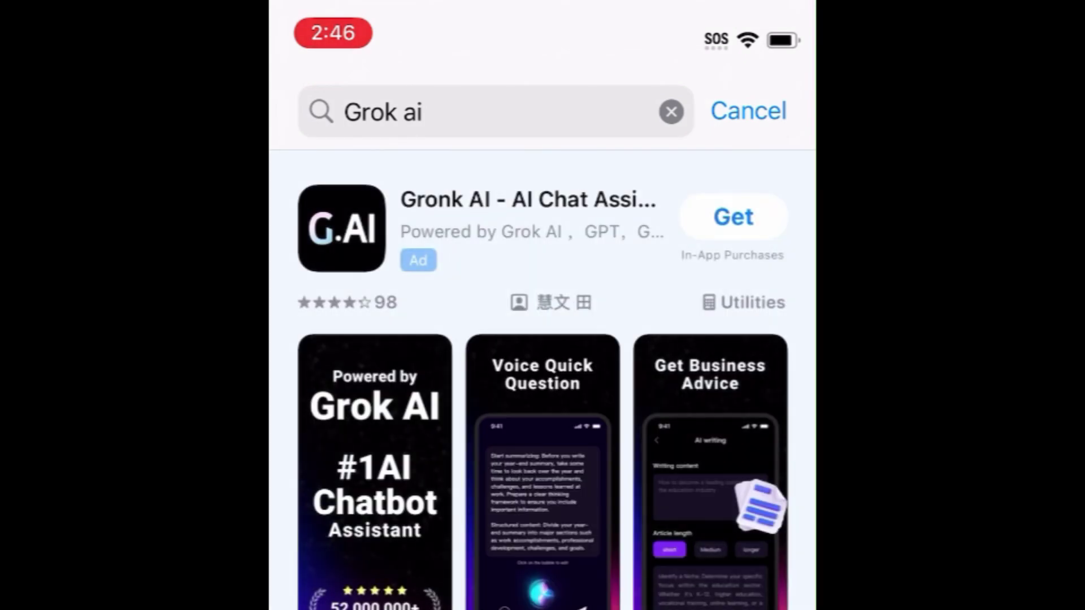
scroll(543, 382, down, 5)
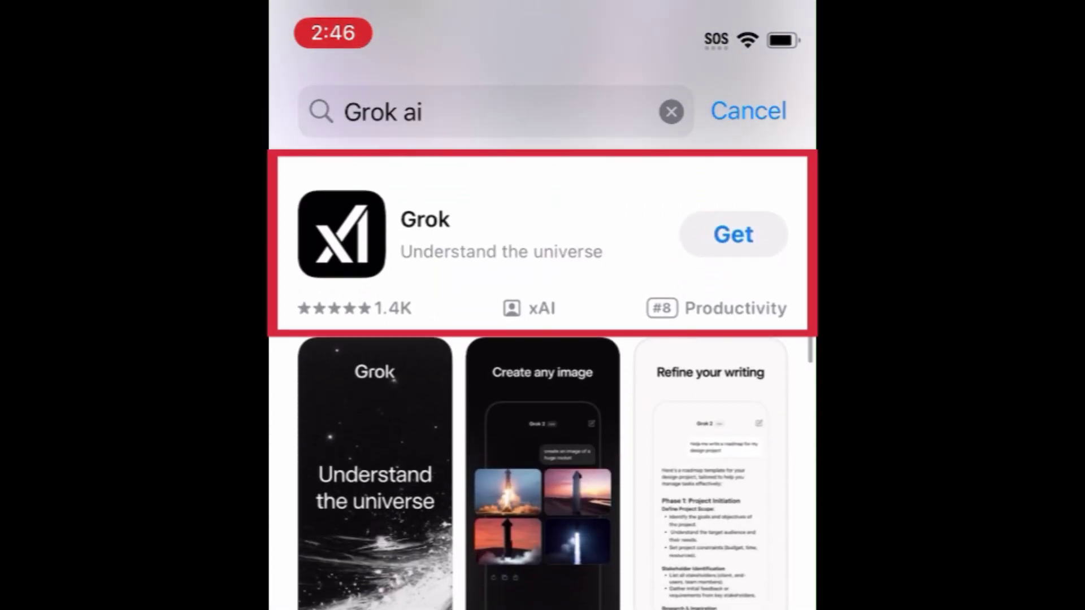
Step: Open the Grok by xAI app page and start its download with Get
click(475, 242)
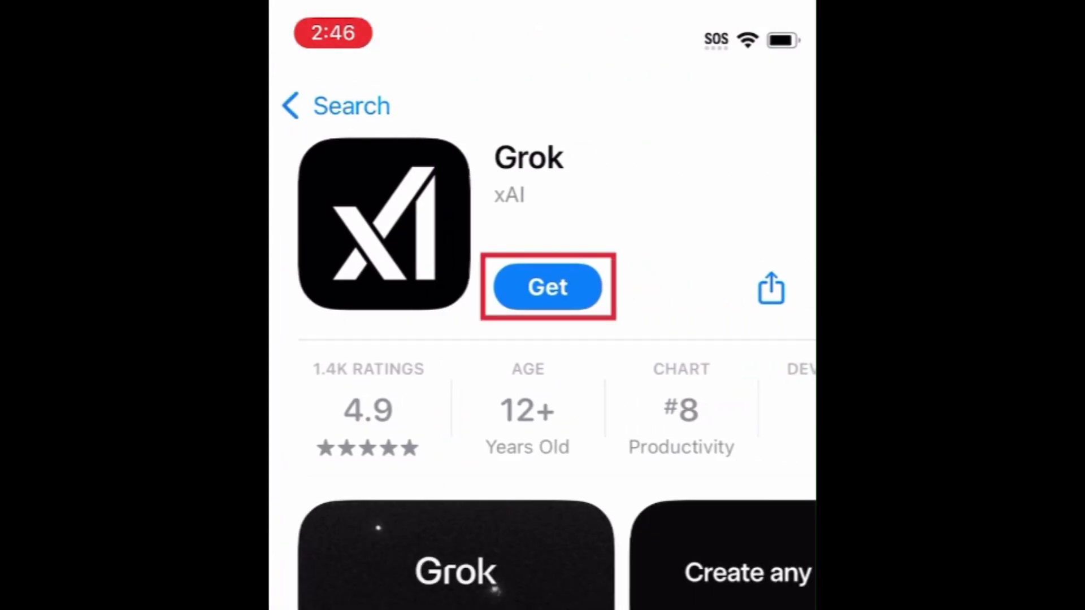
click(547, 287)
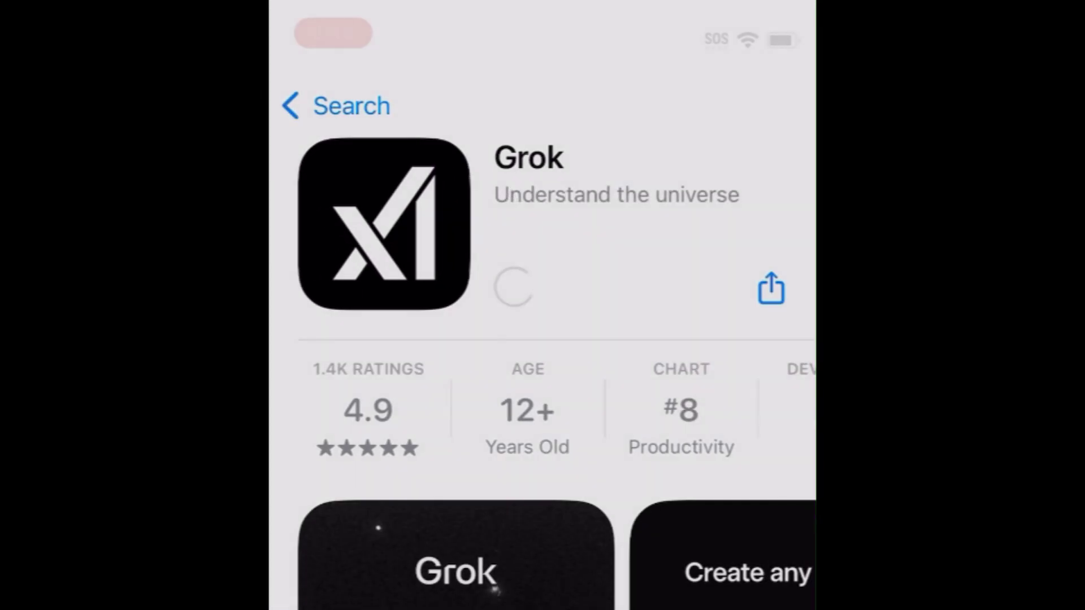